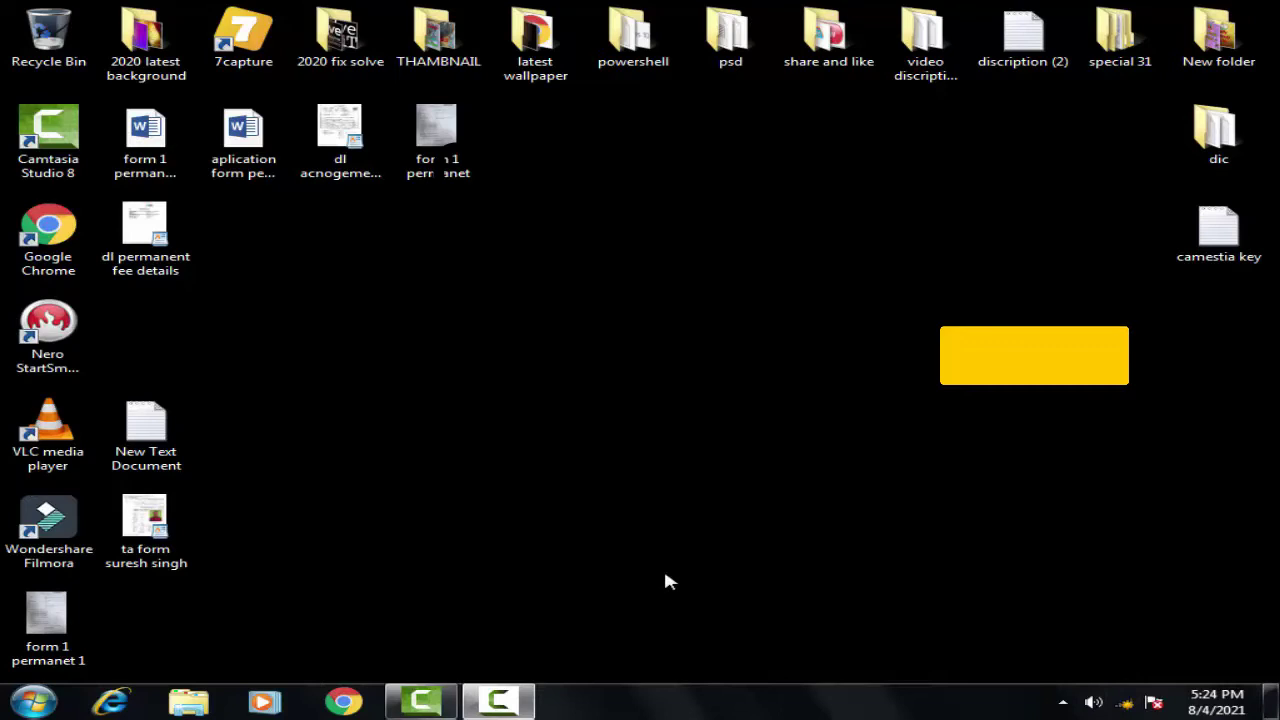
- Go to the Hardware and Sound category of Control Panel from the Start menu
{"action": "left_click", "coordinate": [34, 702]}
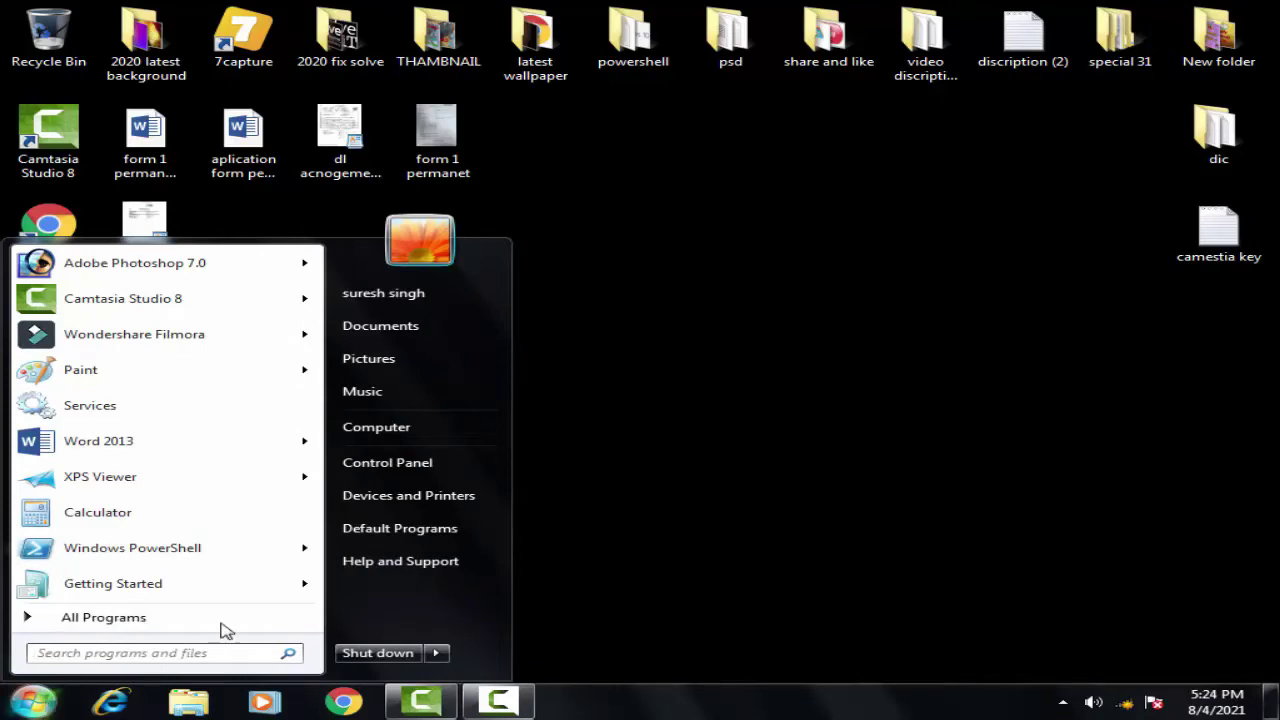
{"action": "left_click", "coordinate": [391, 463]}
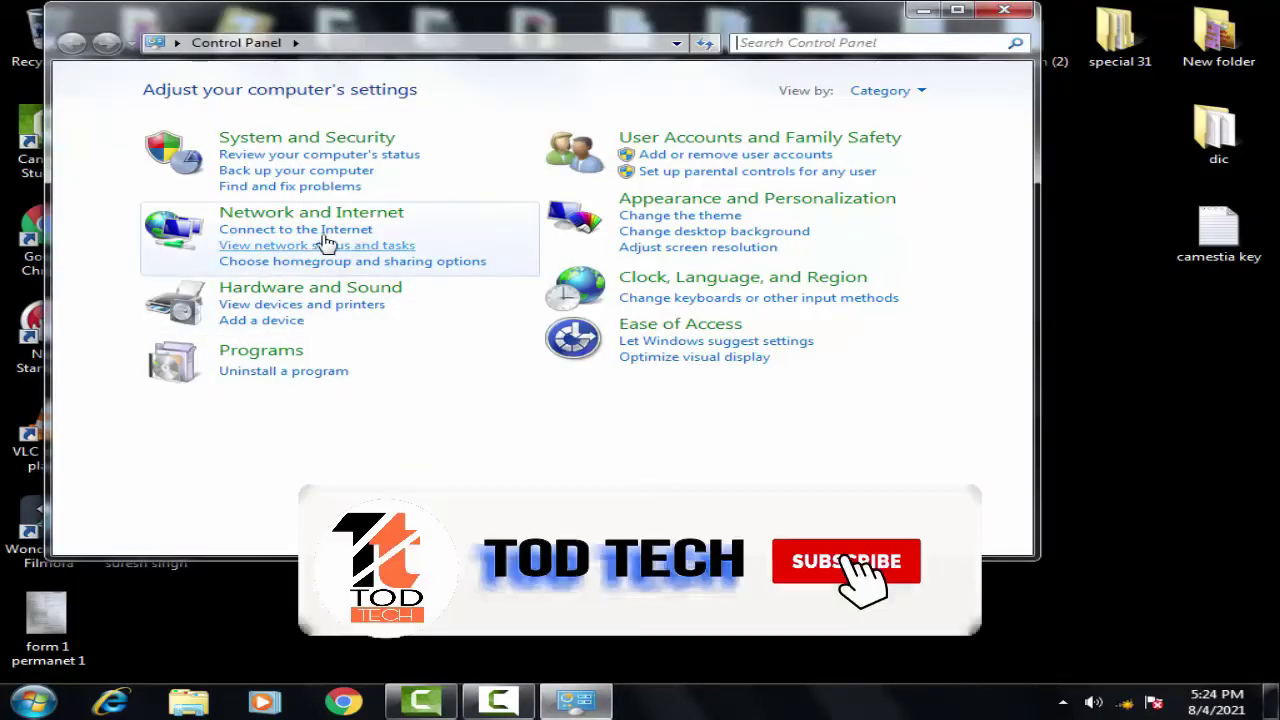
{"action": "left_click", "coordinate": [328, 290]}
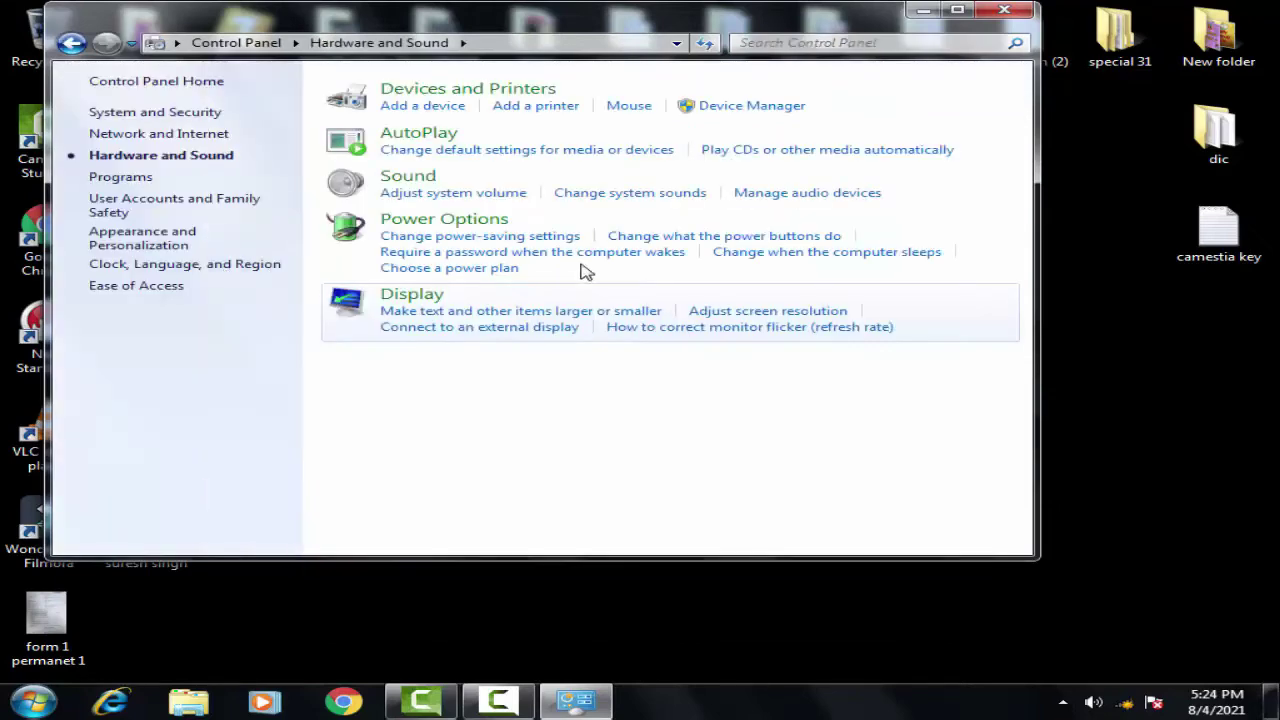
- Open Sound's Recording tab and select the default Microphone
{"action": "left_click", "coordinate": [407, 177]}
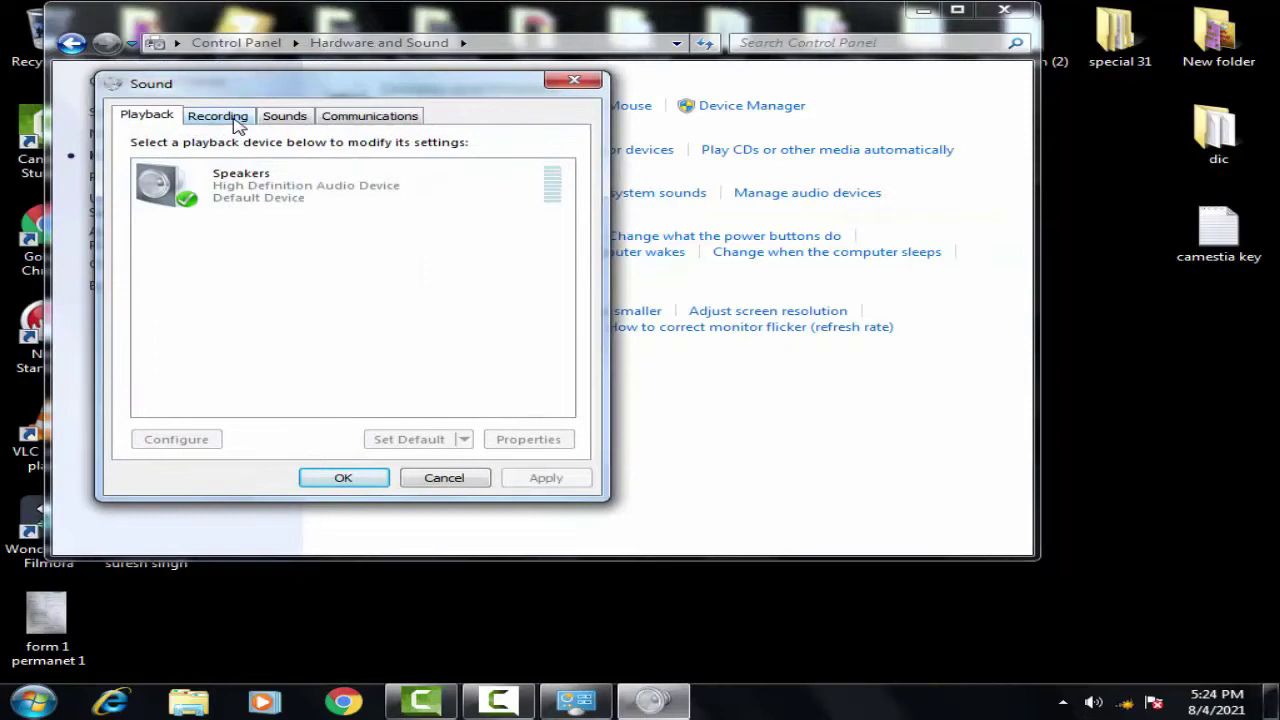
{"action": "left_click", "coordinate": [234, 118]}
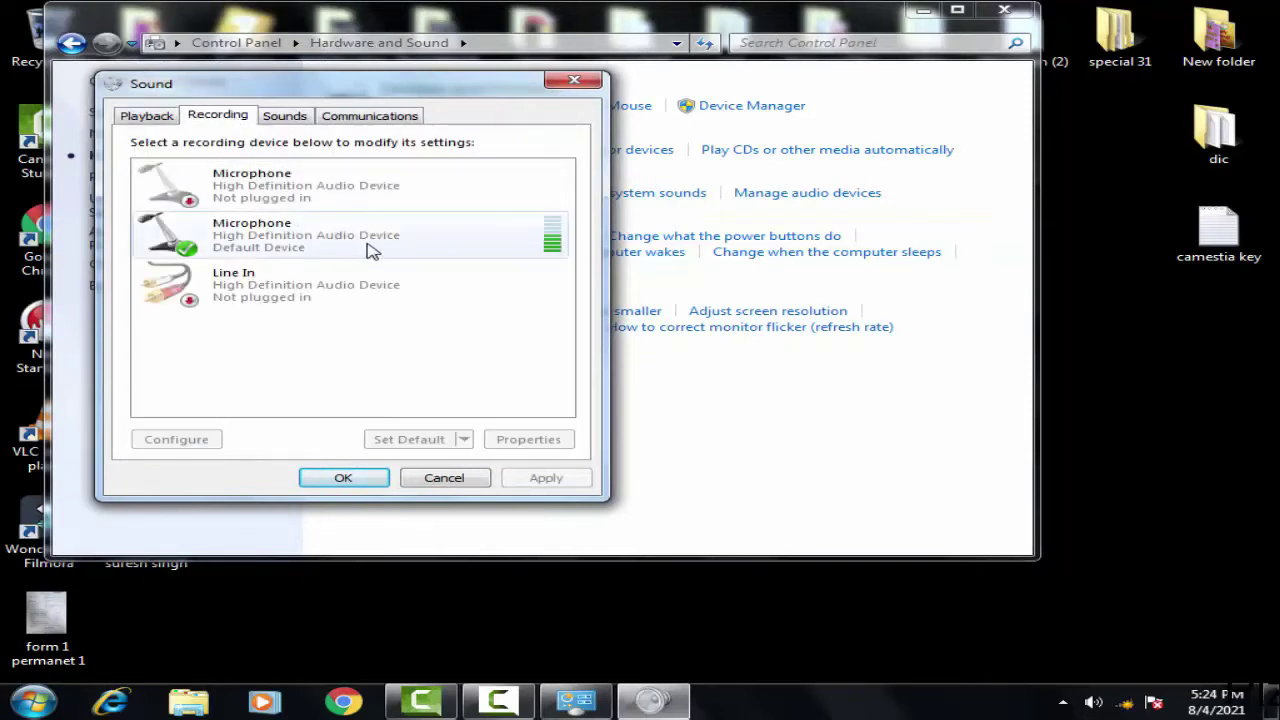
{"action": "left_click", "coordinate": [370, 250]}
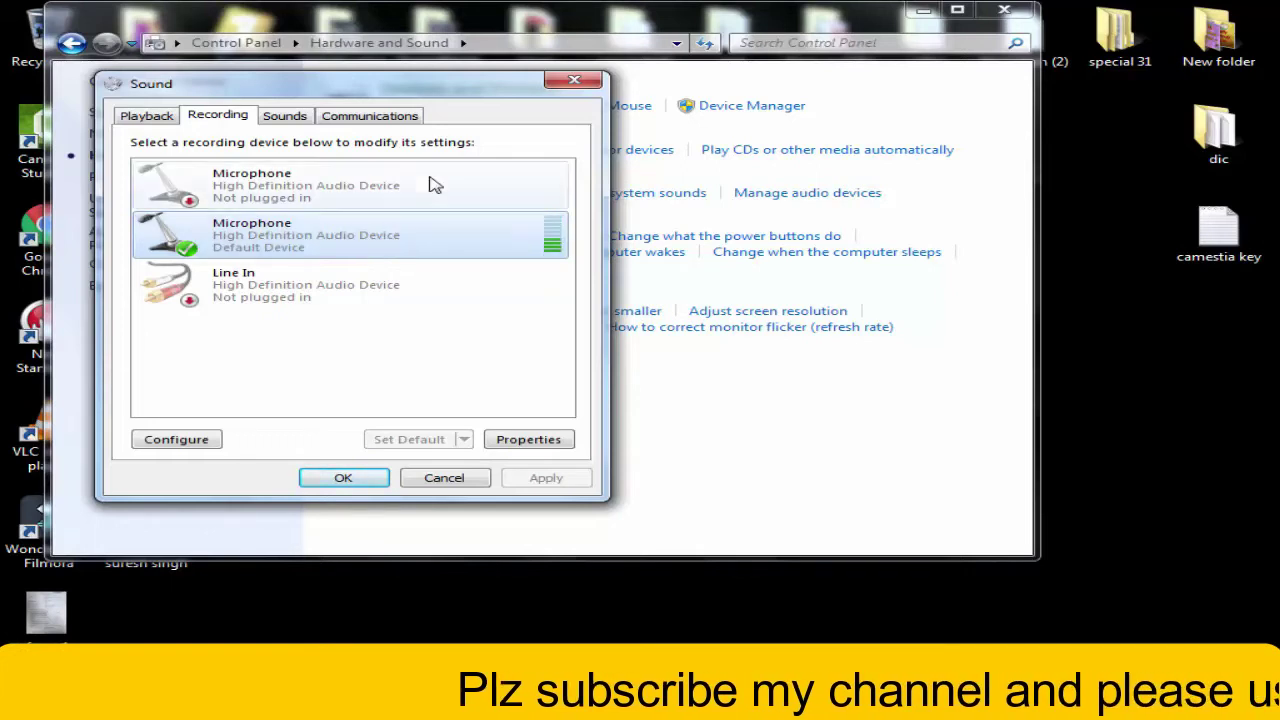
- Browse the Line In and unplugged microphone entries, then reselect the default Microphone
{"action": "right_click", "coordinate": [350, 239]}
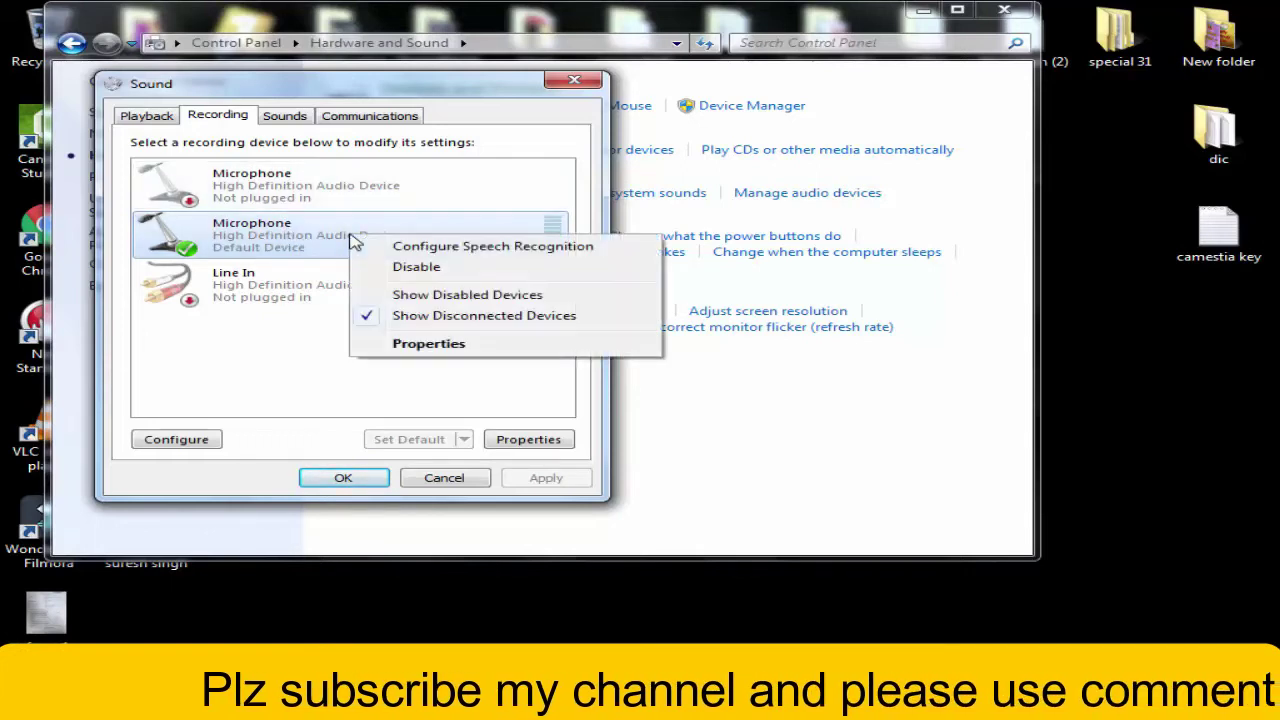
{"action": "left_click", "coordinate": [314, 371]}
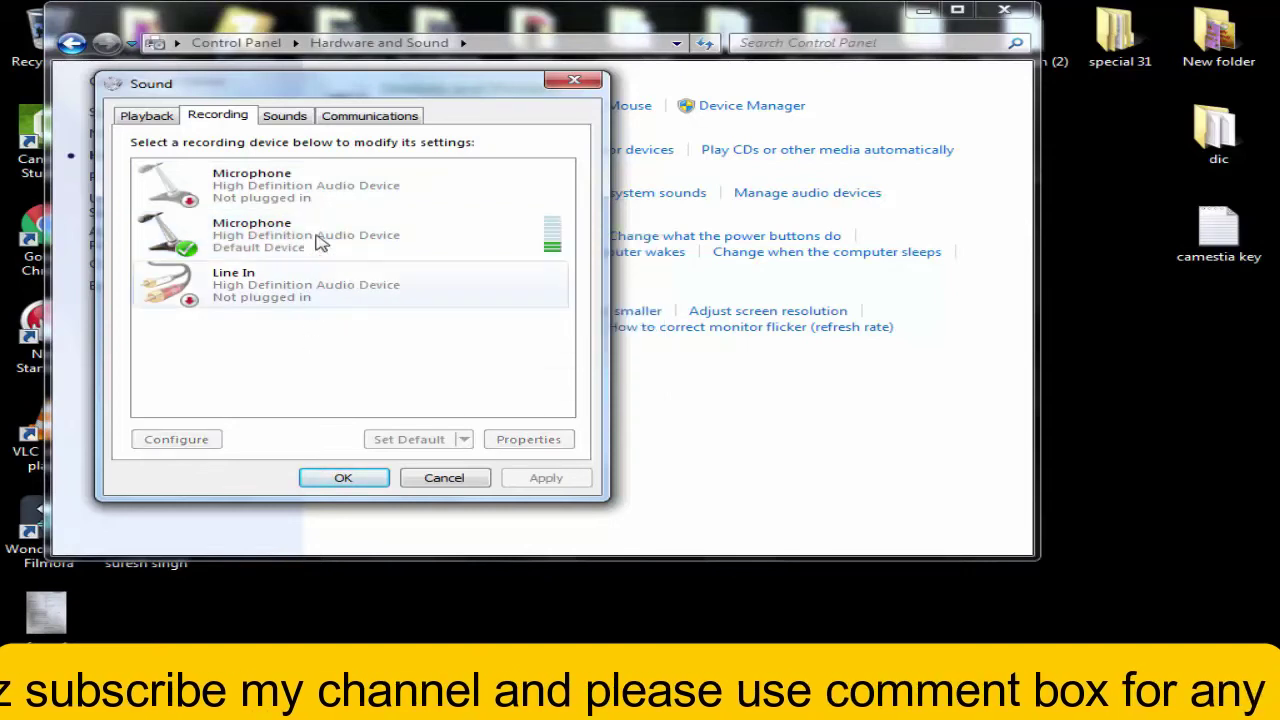
{"action": "left_click", "coordinate": [318, 230]}
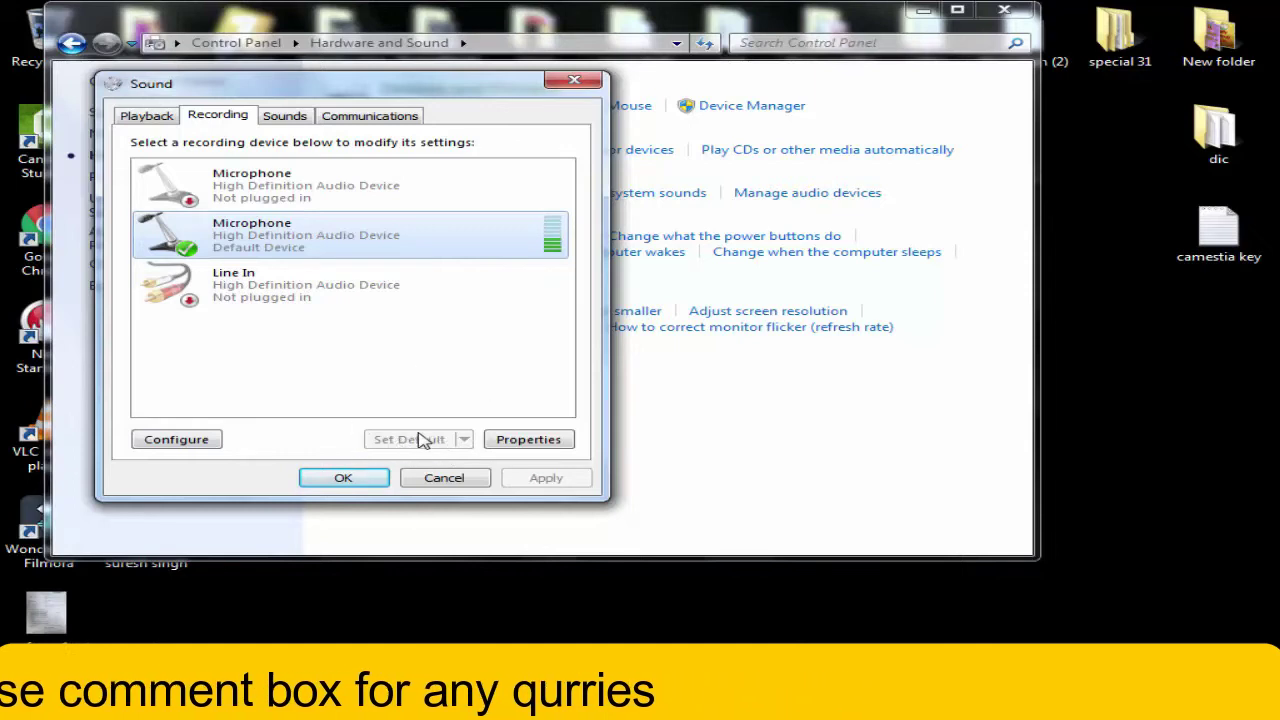
{"action": "left_click", "coordinate": [286, 292]}
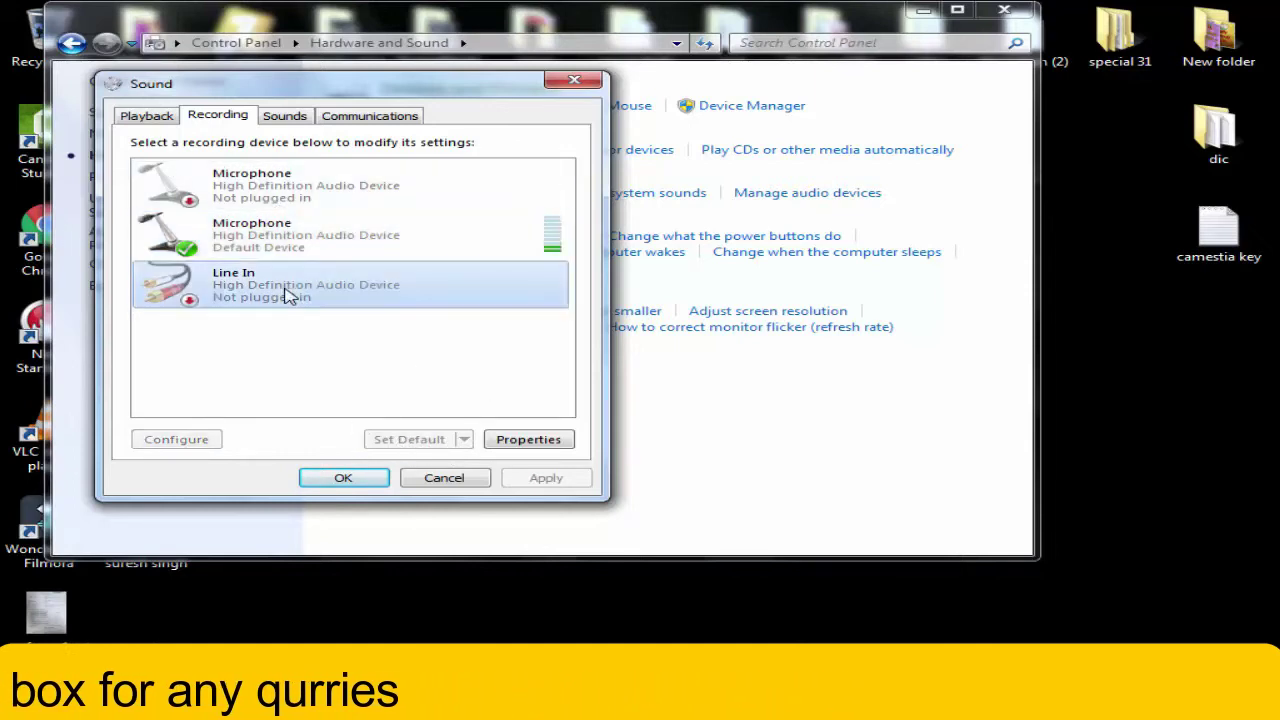
{"action": "left_click", "coordinate": [330, 190]}
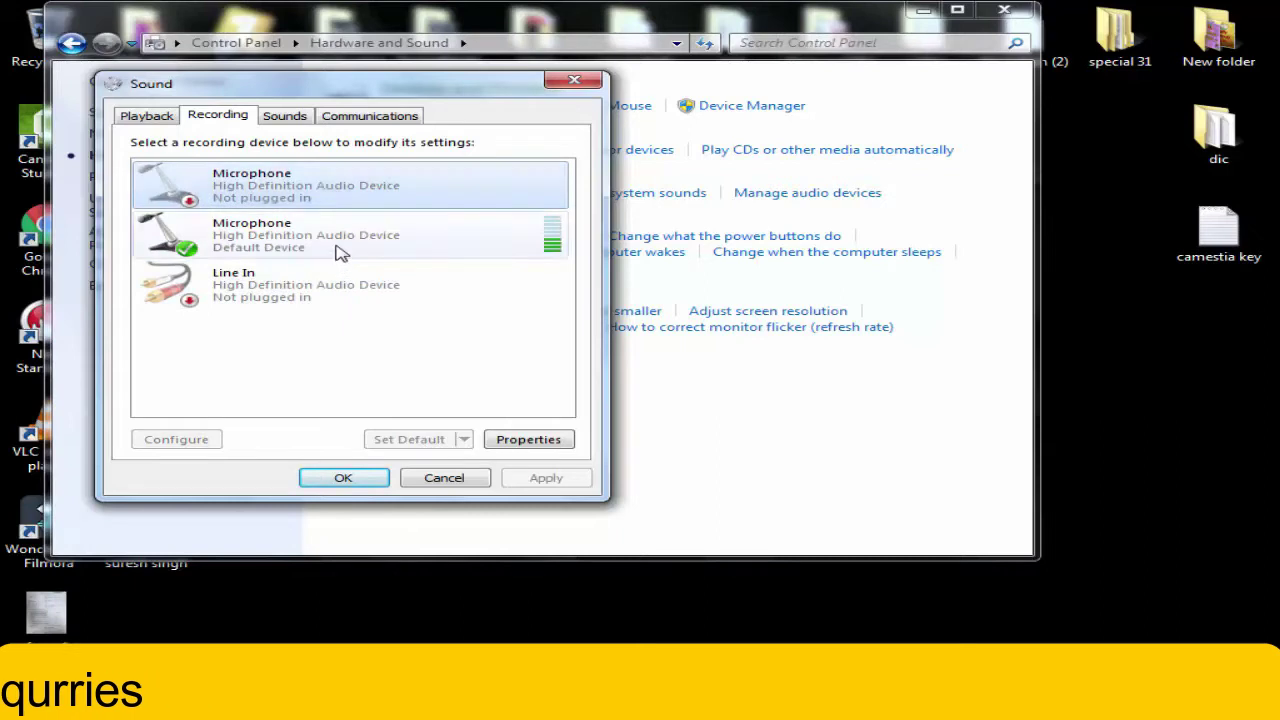
{"action": "left_click", "coordinate": [339, 250]}
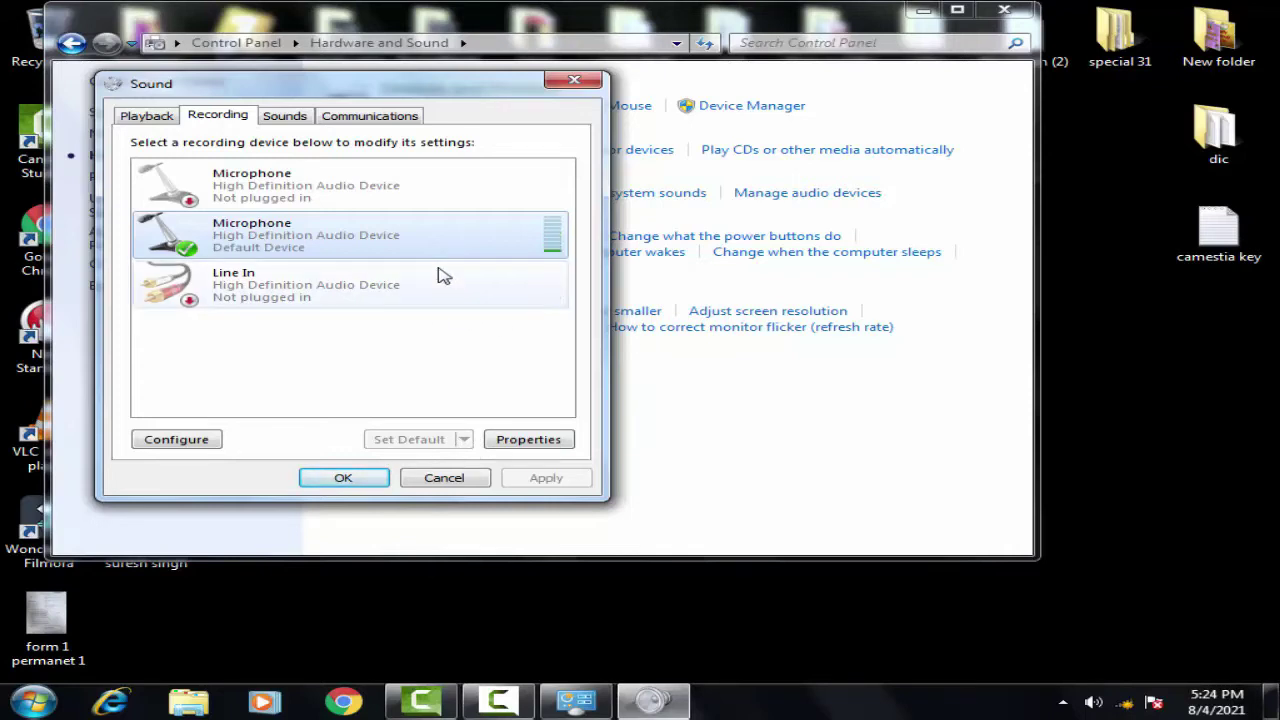
- Check the Microphone Properties Levels tab: Microphone 99, Microphone Boost +20.0 dB
{"action": "right_click", "coordinate": [310, 237]}
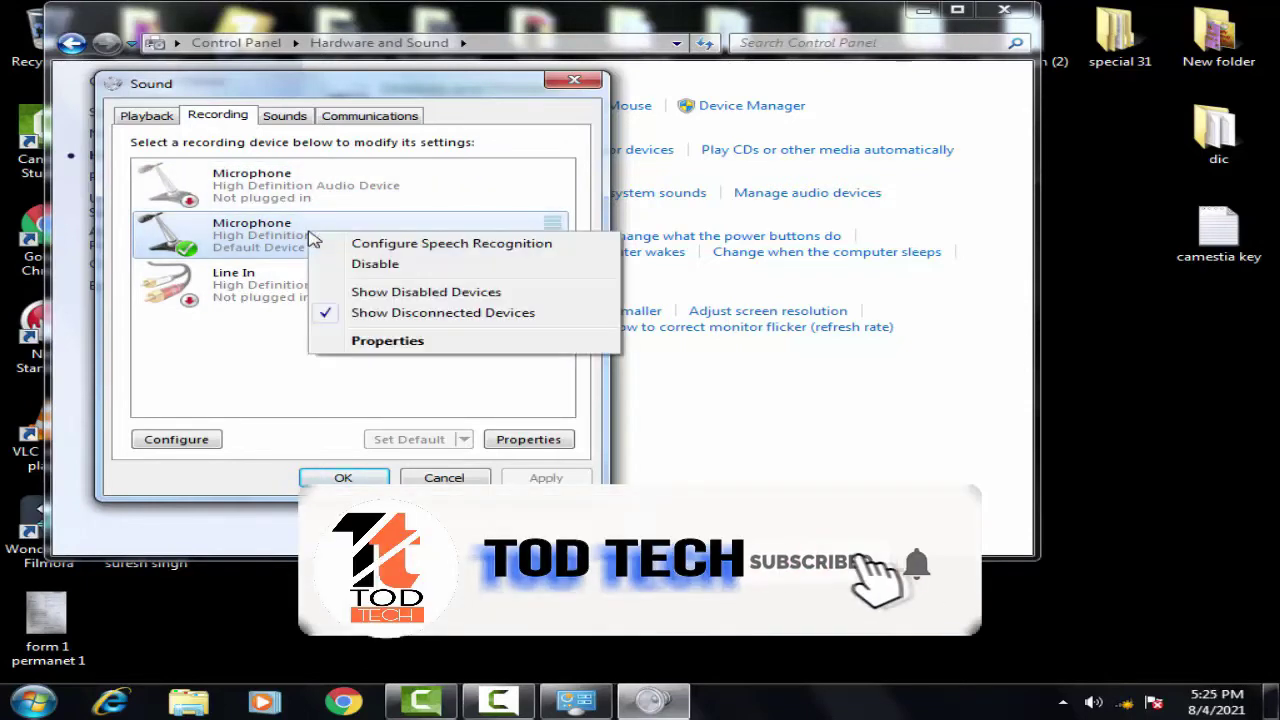
{"action": "left_click", "coordinate": [388, 341]}
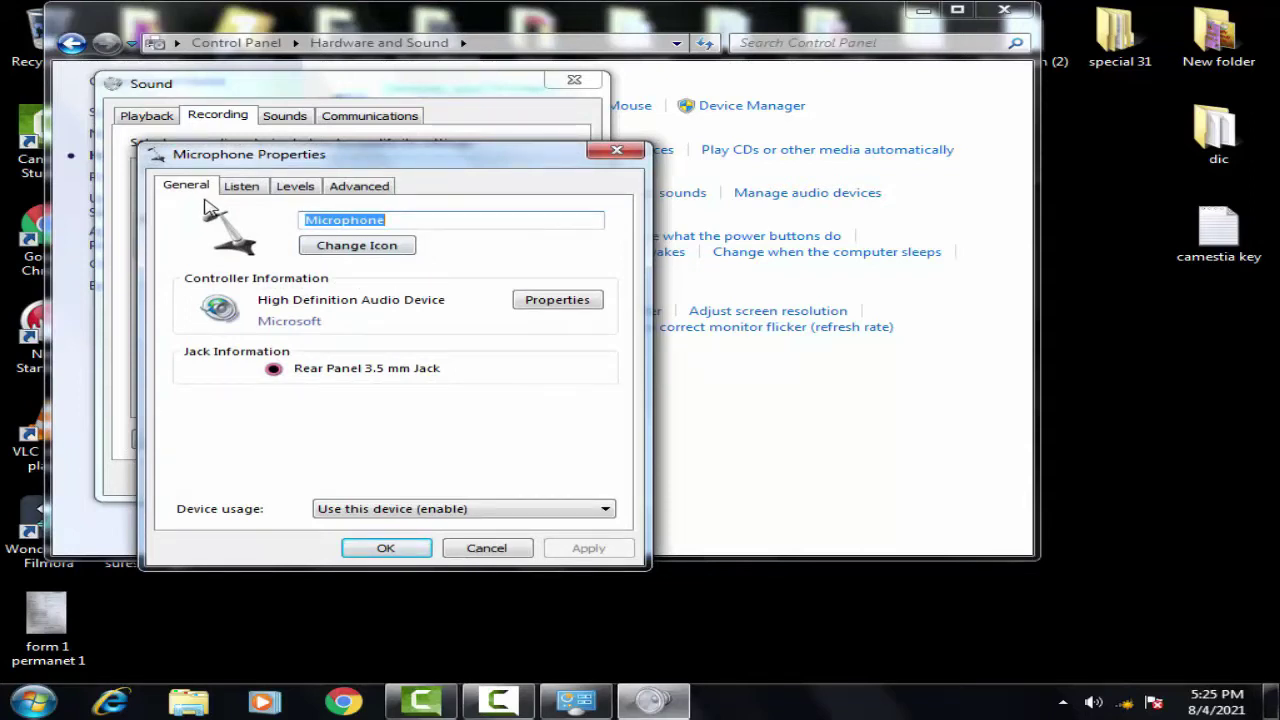
{"action": "left_click", "coordinate": [296, 186]}
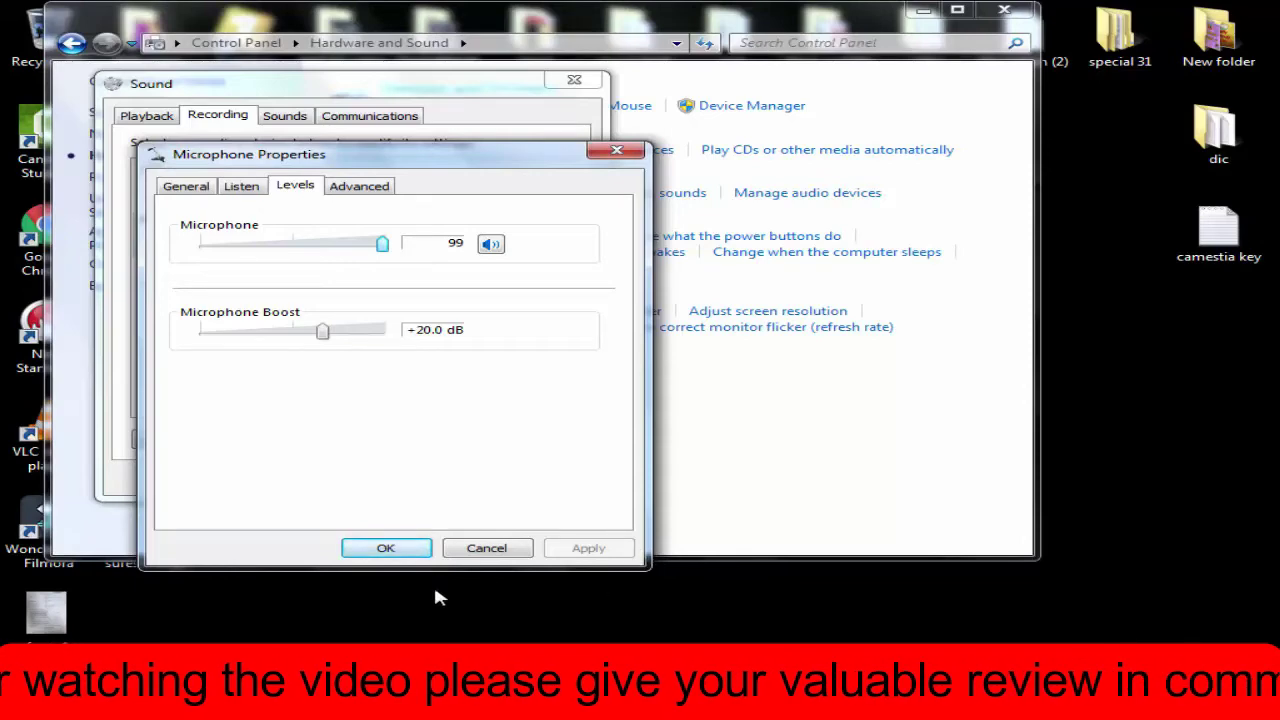
- Confirm the microphone properties and close the Sound dialog and Control Panel
{"action": "left_click", "coordinate": [409, 549]}
{"action": "left_click", "coordinate": [574, 79]}
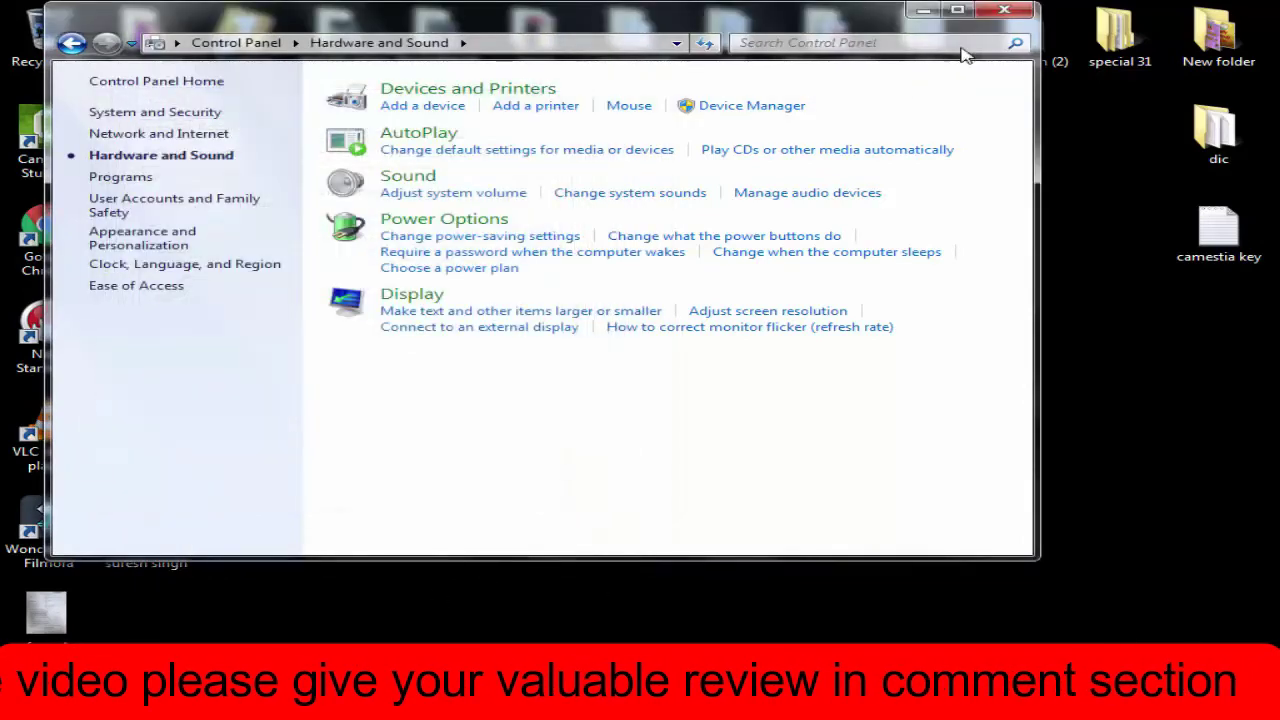
{"action": "left_click", "coordinate": [1004, 10]}
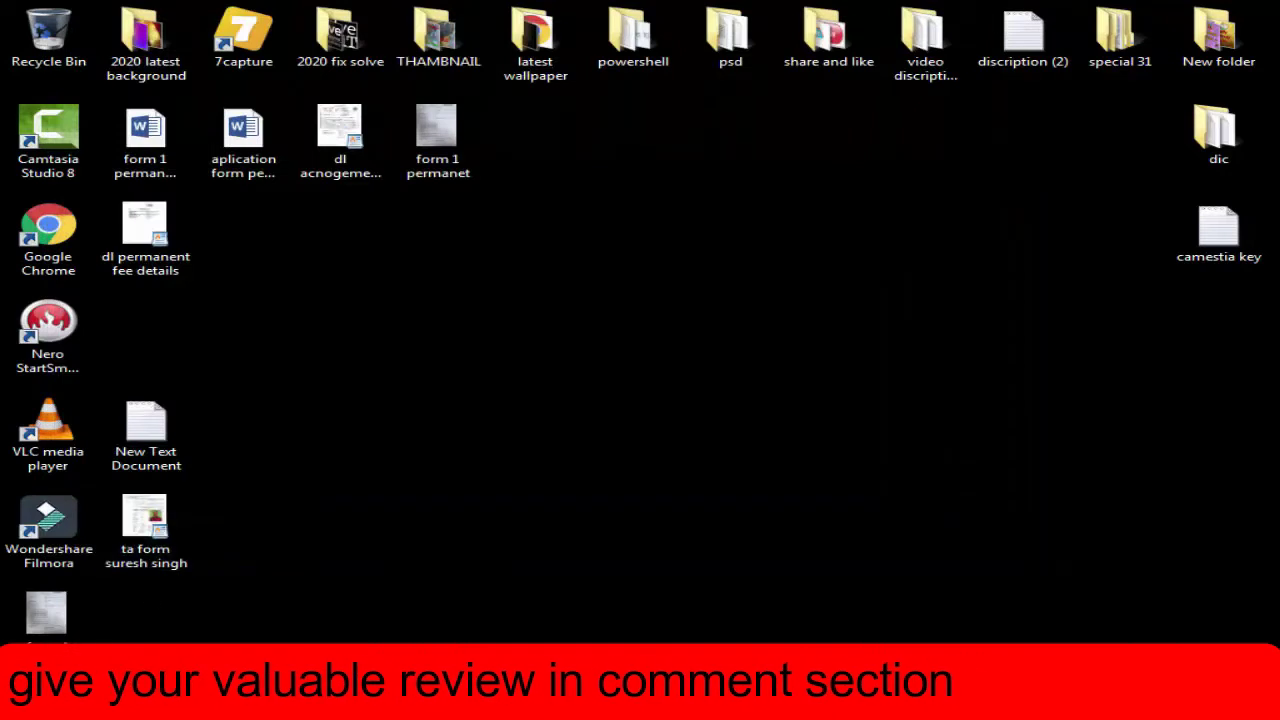
- Launch Computer Management via Manage on the Start menu's Computer entry
{"action": "key", "text": "super"}
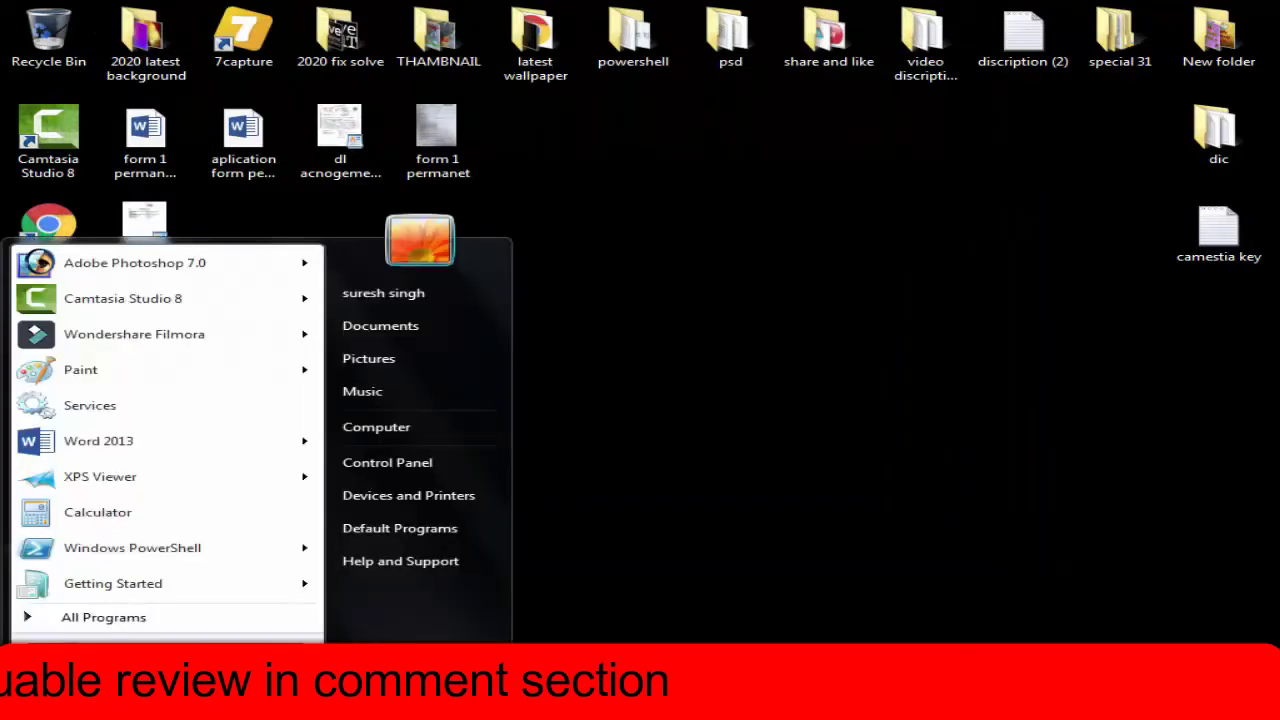
{"action": "right_click", "coordinate": [388, 430]}
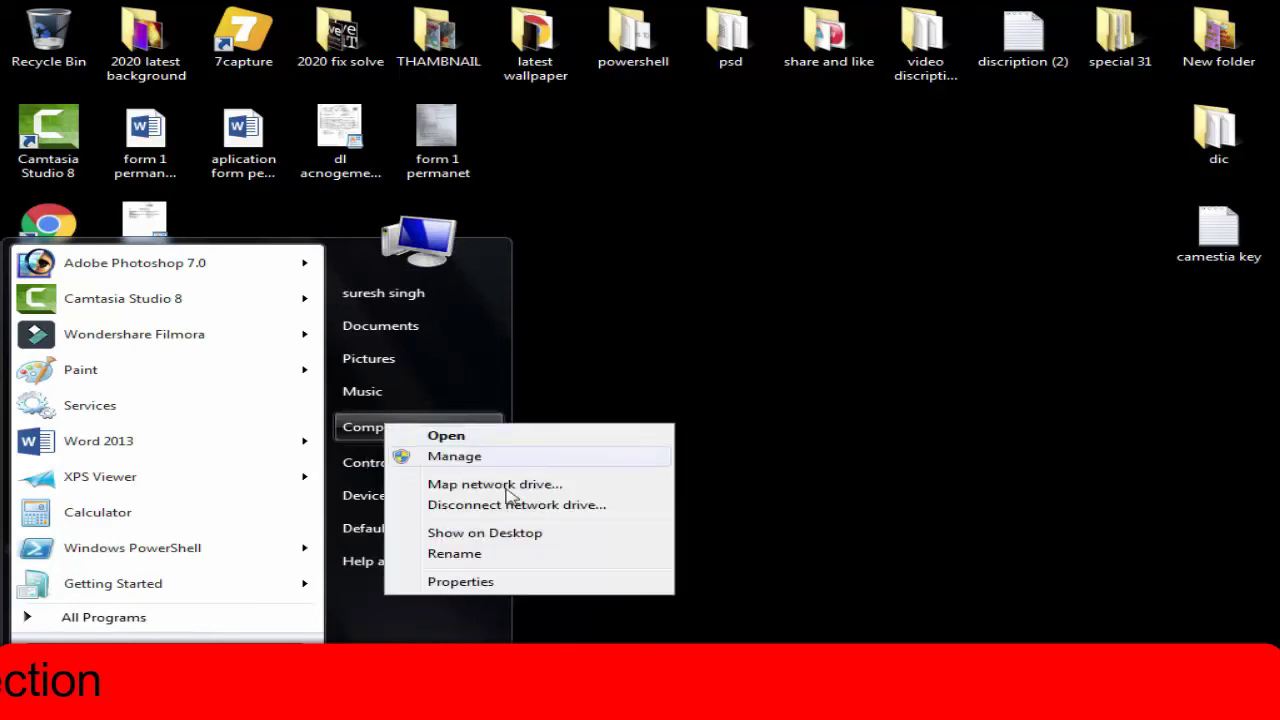
{"action": "left_click", "coordinate": [454, 457]}
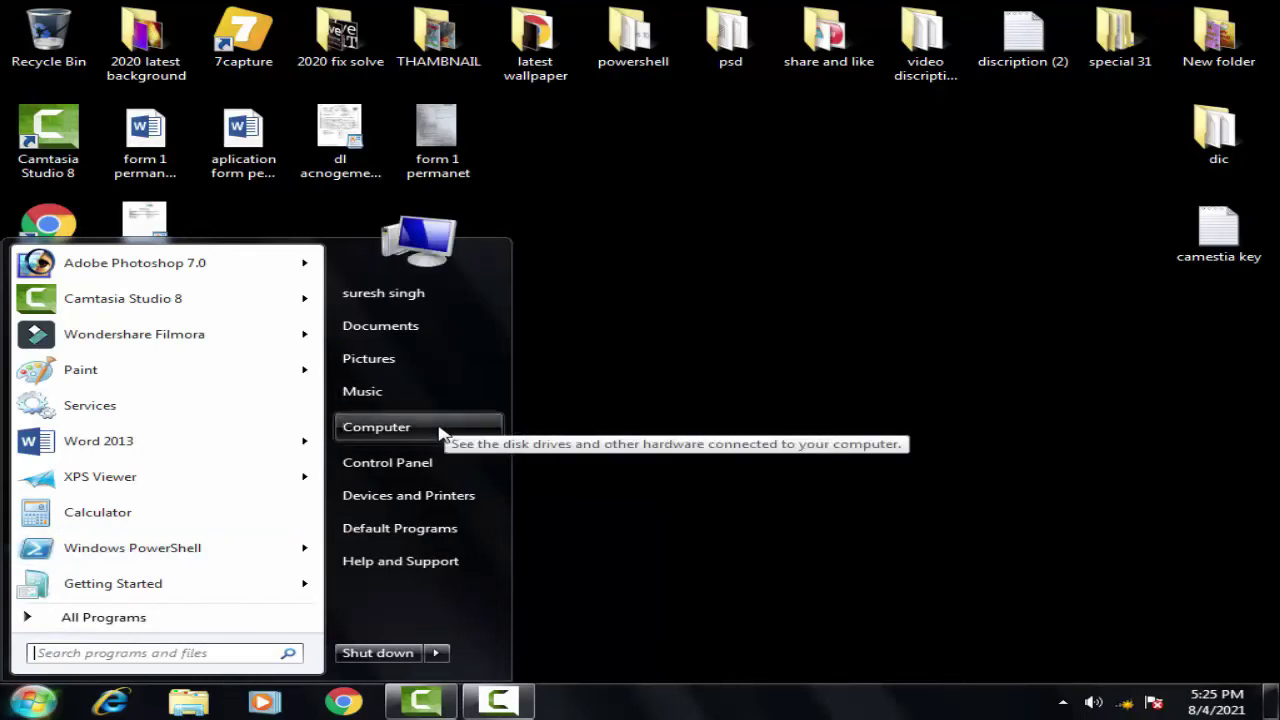
{"action": "right_click", "coordinate": [440, 432]}
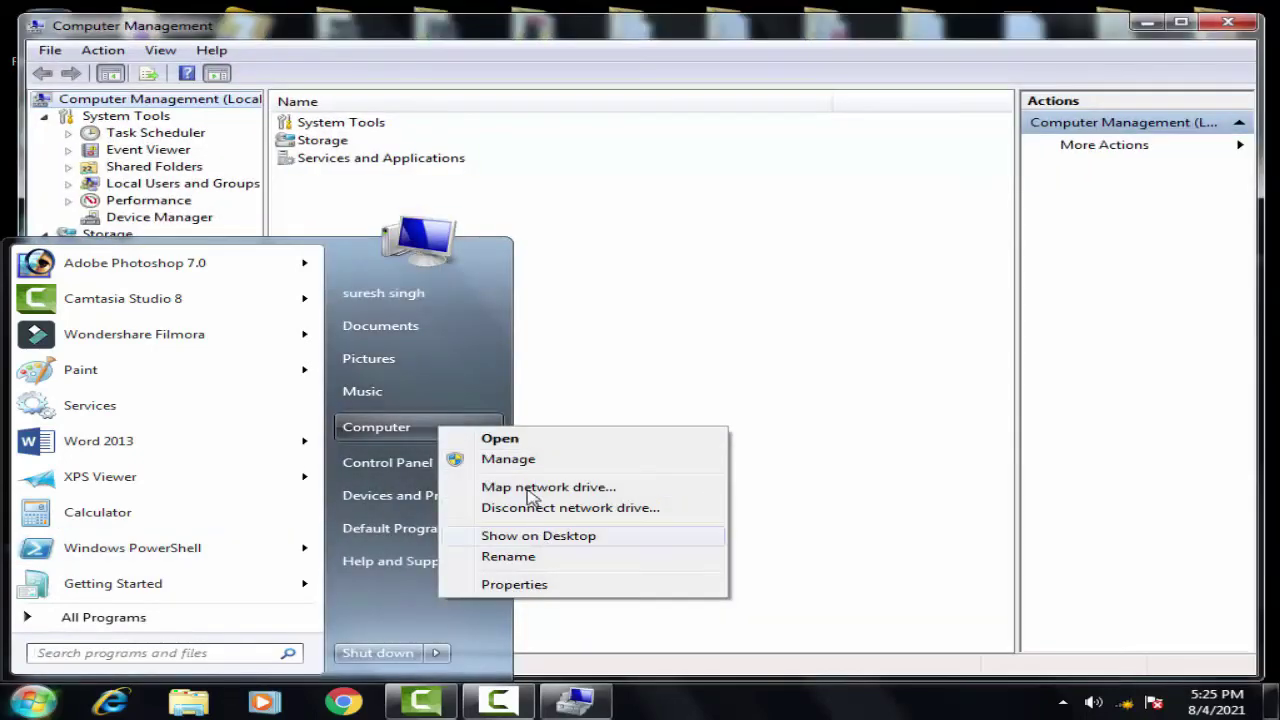
- Dismiss the Start menu, look through the Action menu, and open Device Manager under System Tools
{"action": "left_click", "coordinate": [590, 375]}
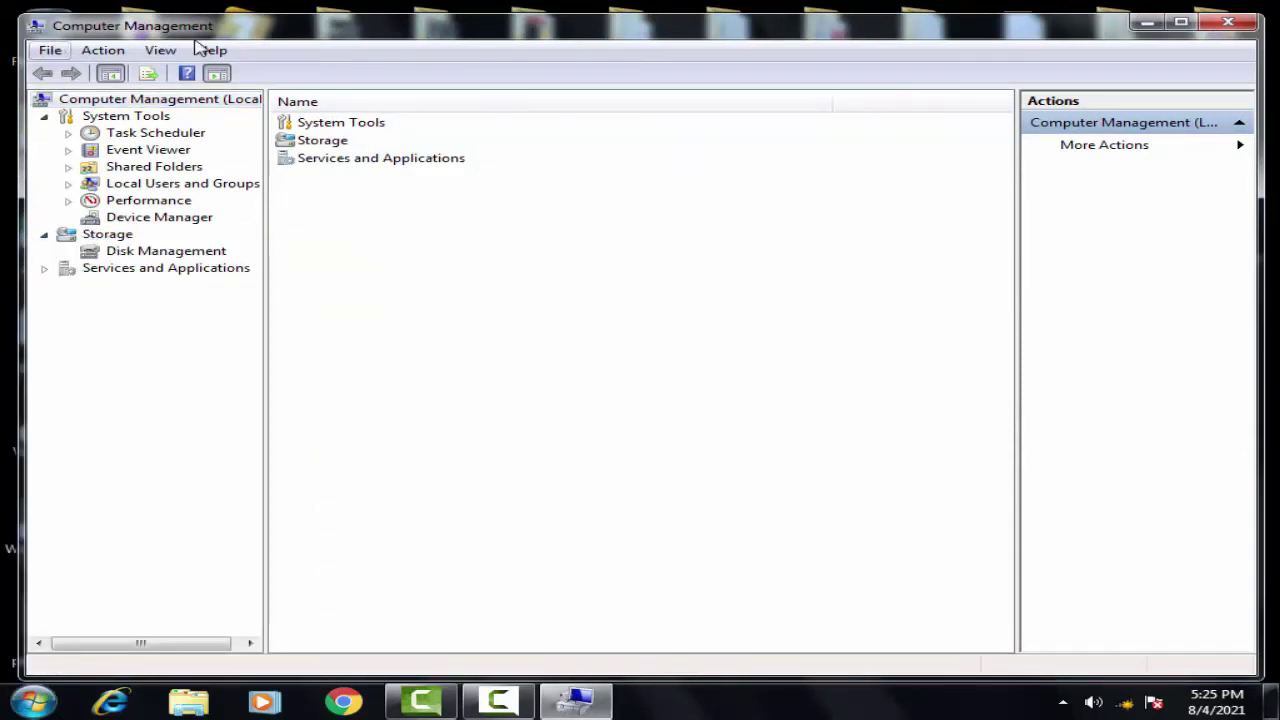
{"action": "left_click", "coordinate": [101, 52]}
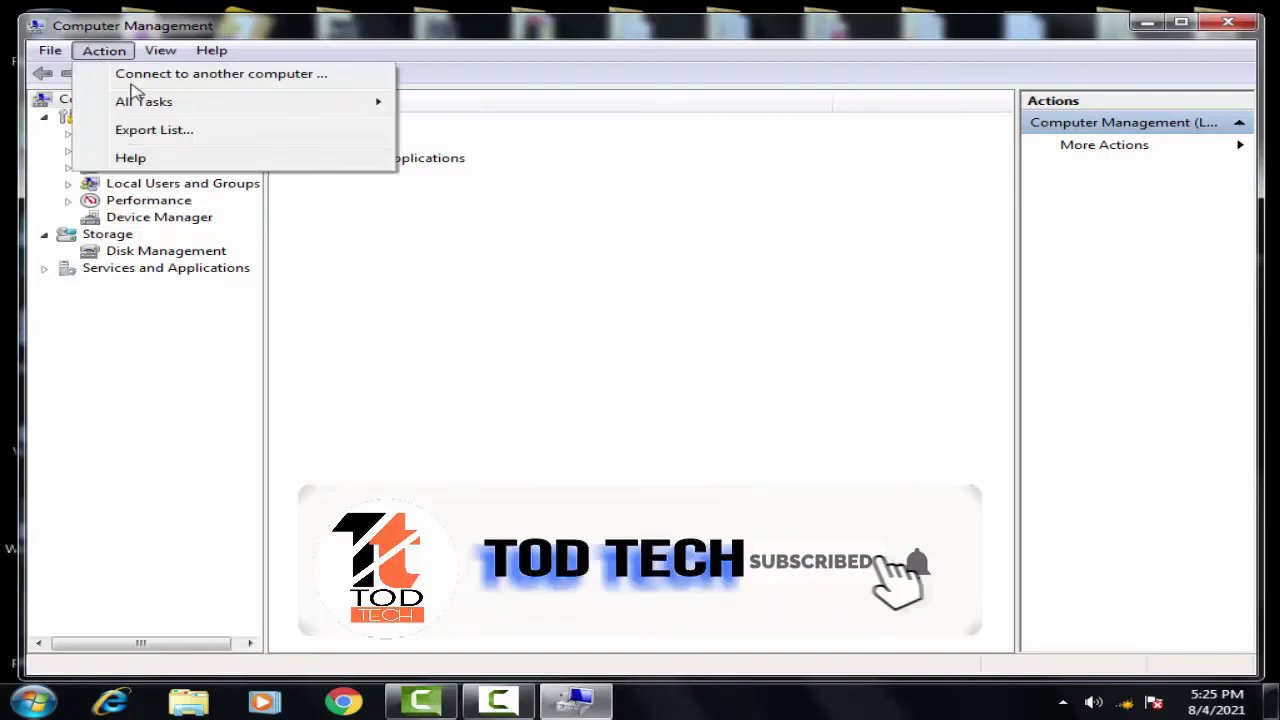
{"action": "left_click", "coordinate": [137, 120]}
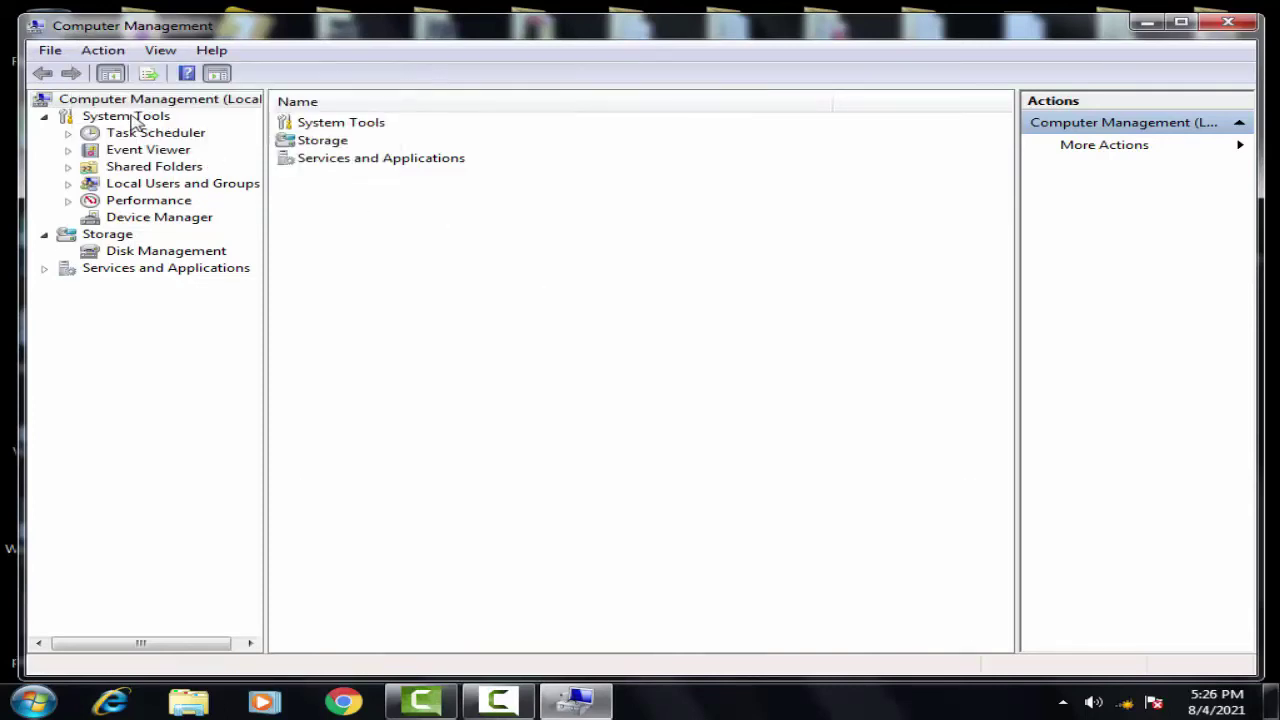
{"action": "left_click", "coordinate": [46, 52]}
{"action": "left_click", "coordinate": [504, 264]}
{"action": "left_click", "coordinate": [138, 222]}
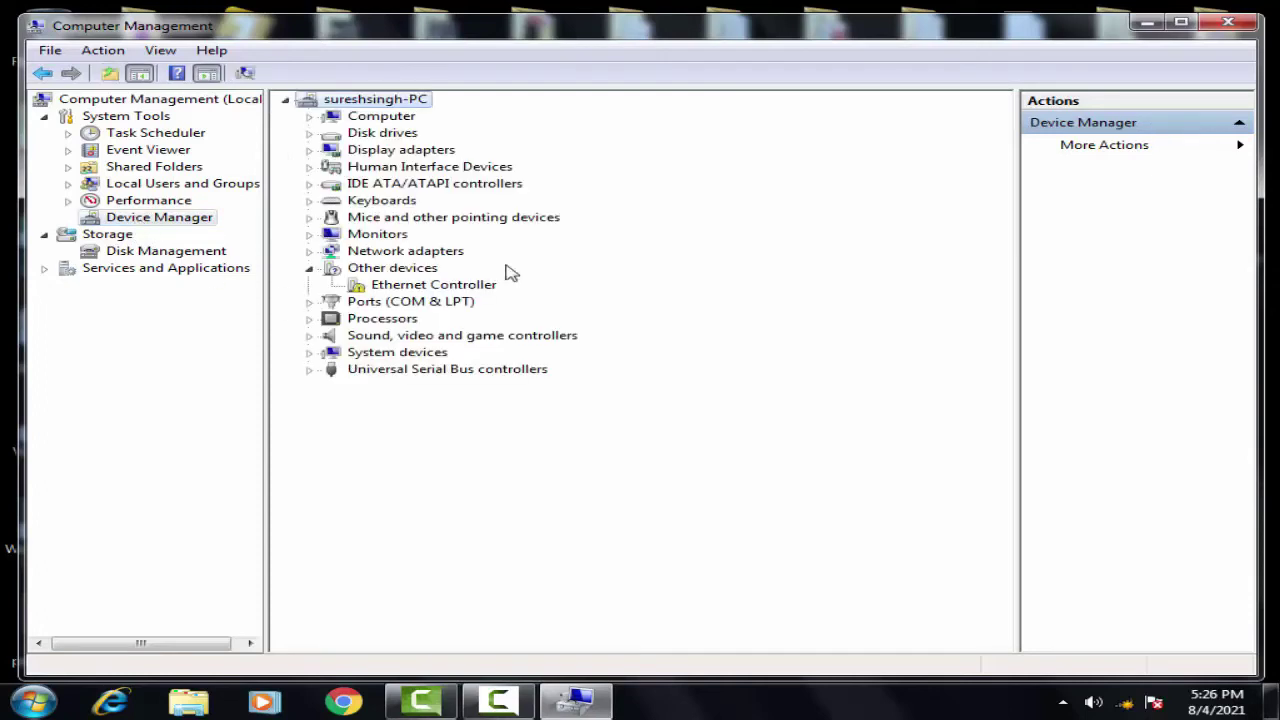
- Expand Sound, video and game controllers and select High Definition Audio Device
{"action": "left_click", "coordinate": [460, 338]}
{"action": "double_click", "coordinate": [460, 338]}
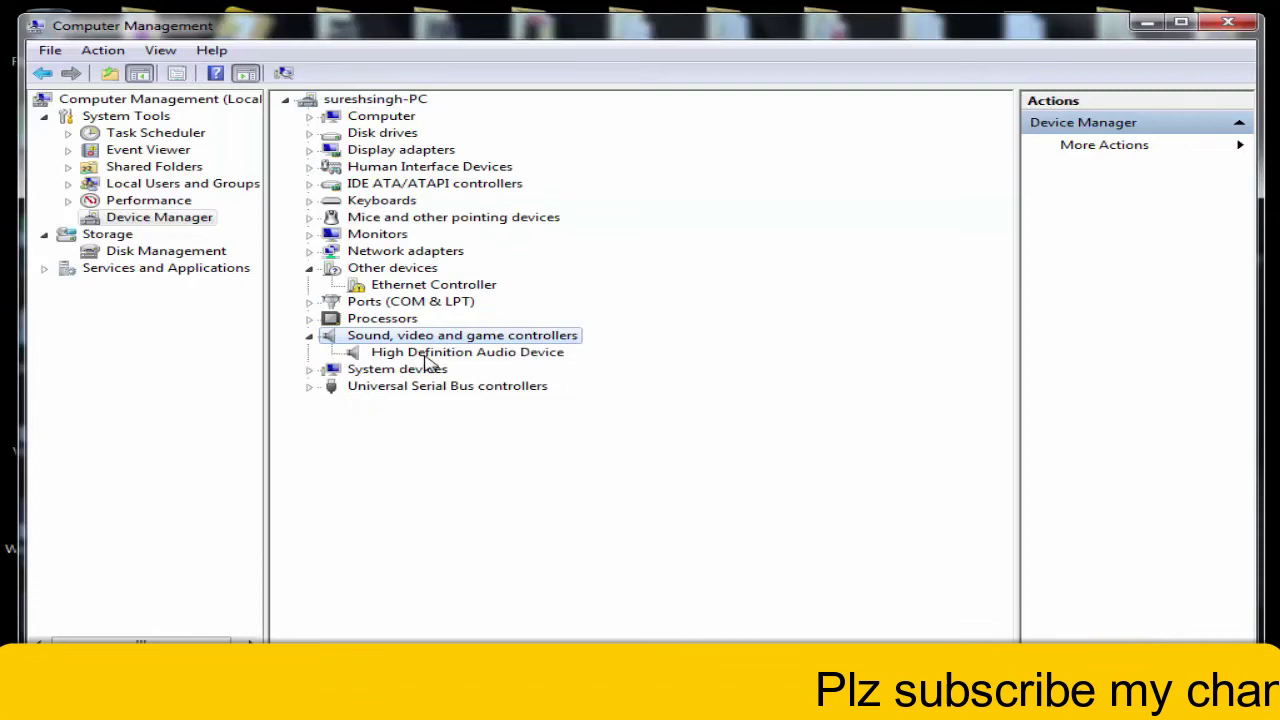
{"action": "left_click", "coordinate": [506, 356]}
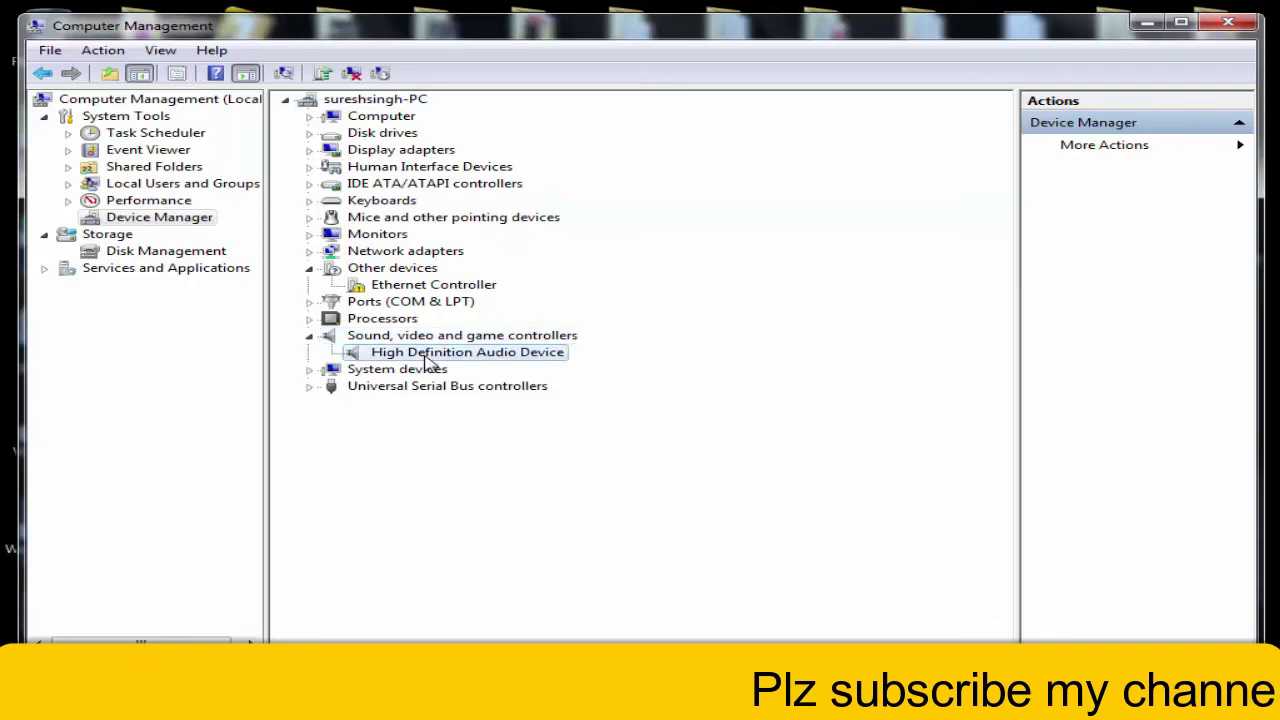
- View the device's Driver tab (version 6.1.7600.16385), keeping the current color scheme
{"action": "right_click", "coordinate": [500, 352]}
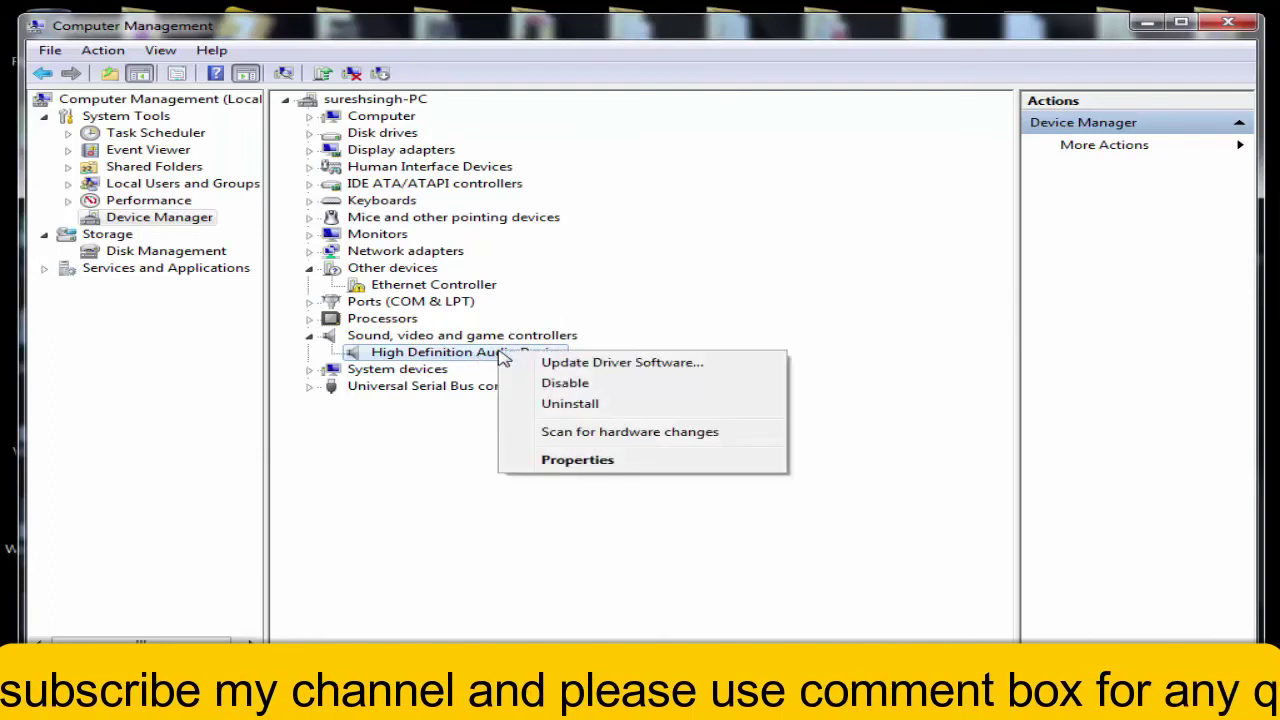
{"action": "left_click", "coordinate": [578, 462]}
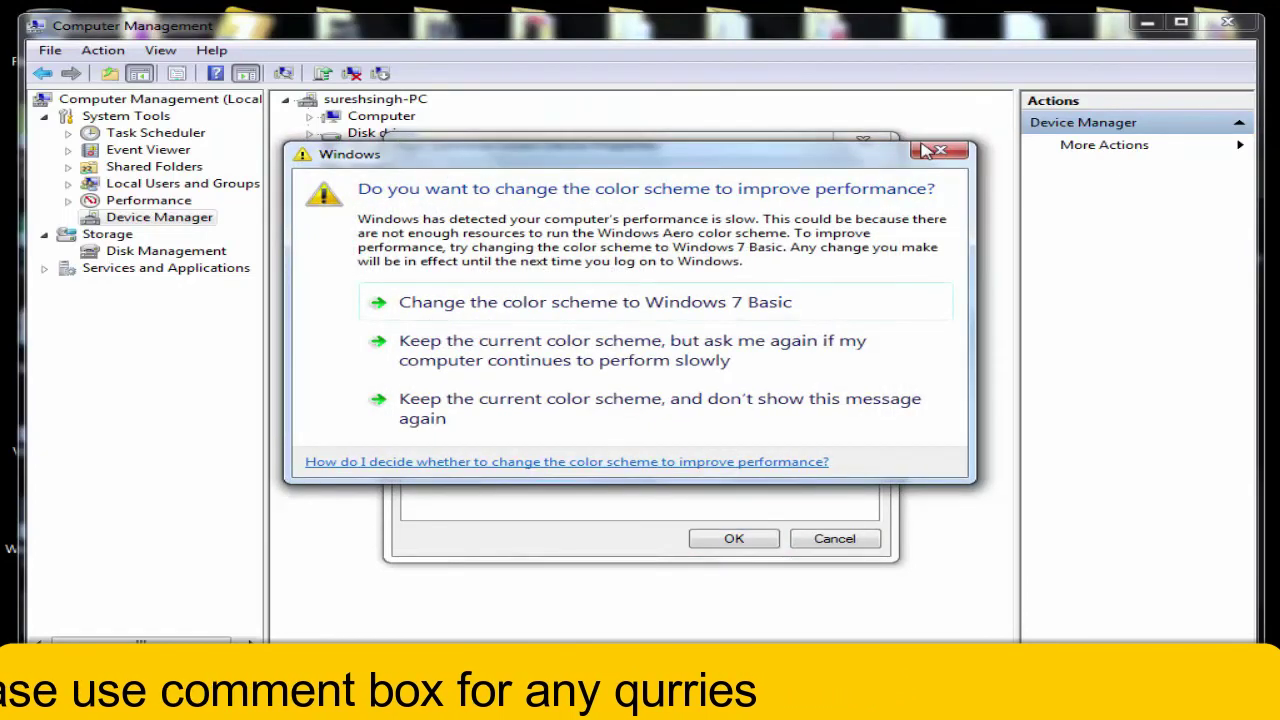
{"action": "left_click", "coordinate": [601, 343]}
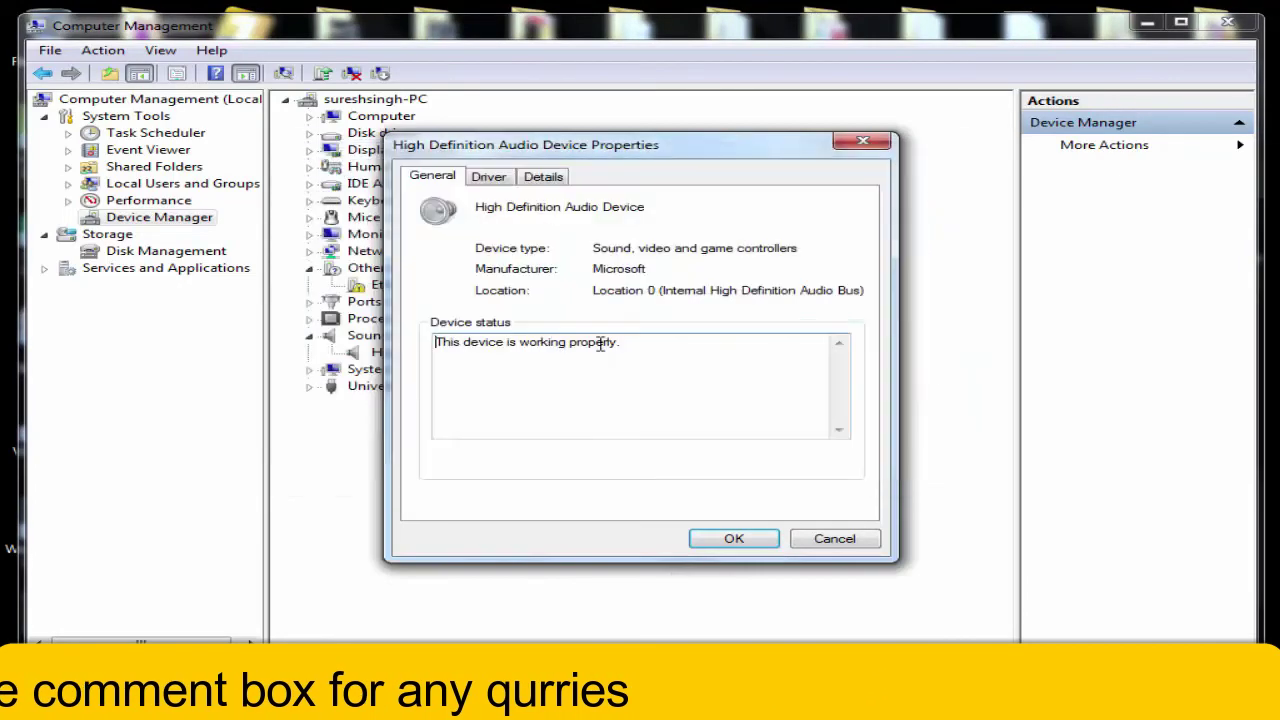
{"action": "left_click", "coordinate": [489, 176]}
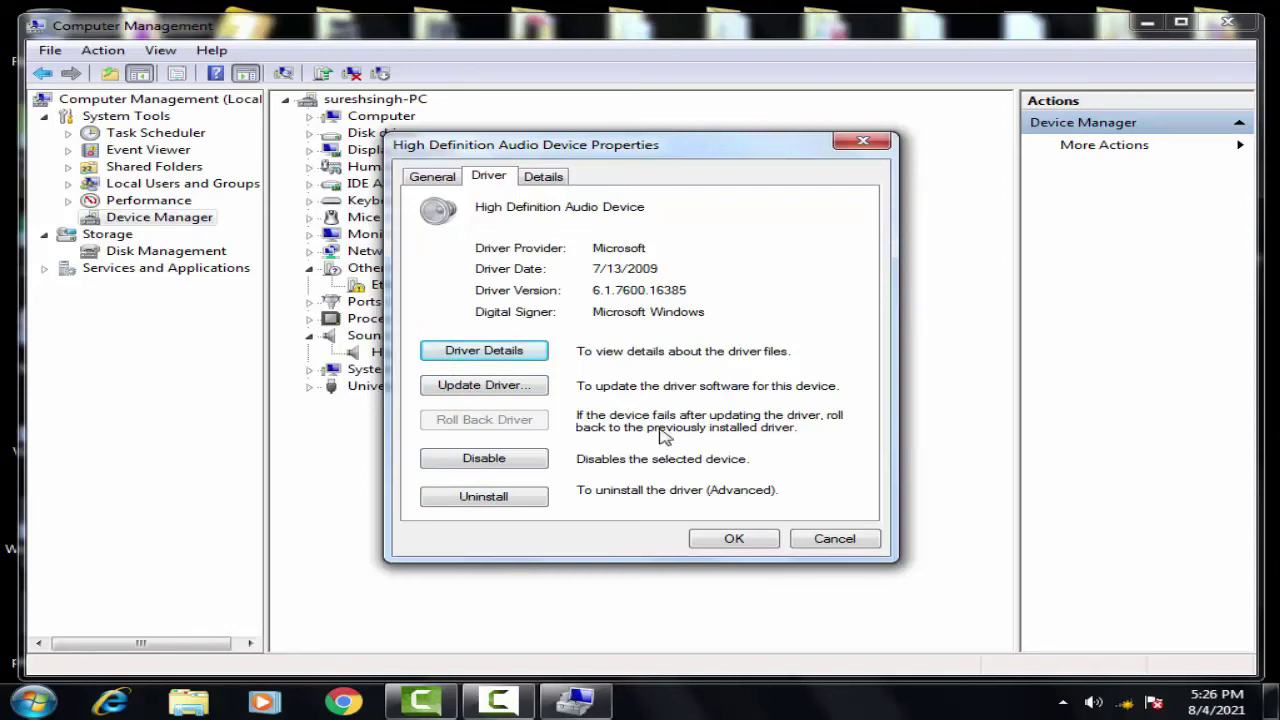
- Close the audio device properties with OK and exit Computer Management
{"action": "left_click", "coordinate": [766, 543]}
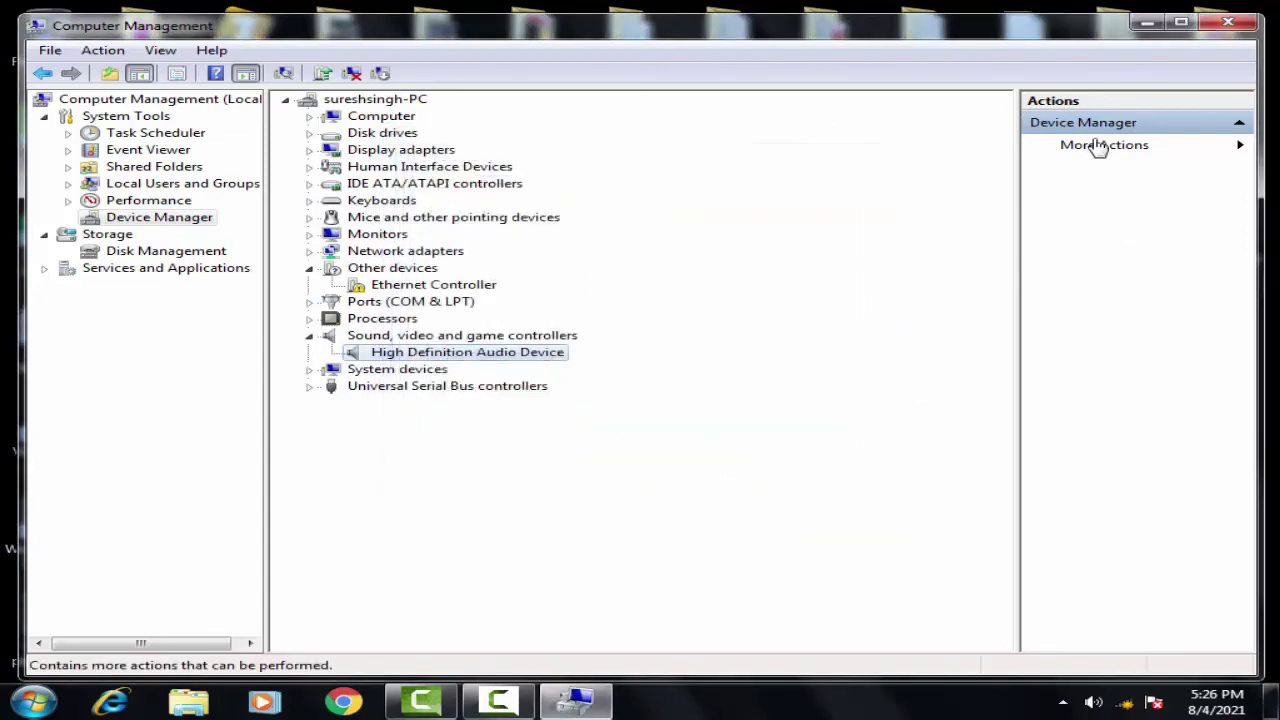
{"action": "left_click", "coordinate": [1245, 22]}
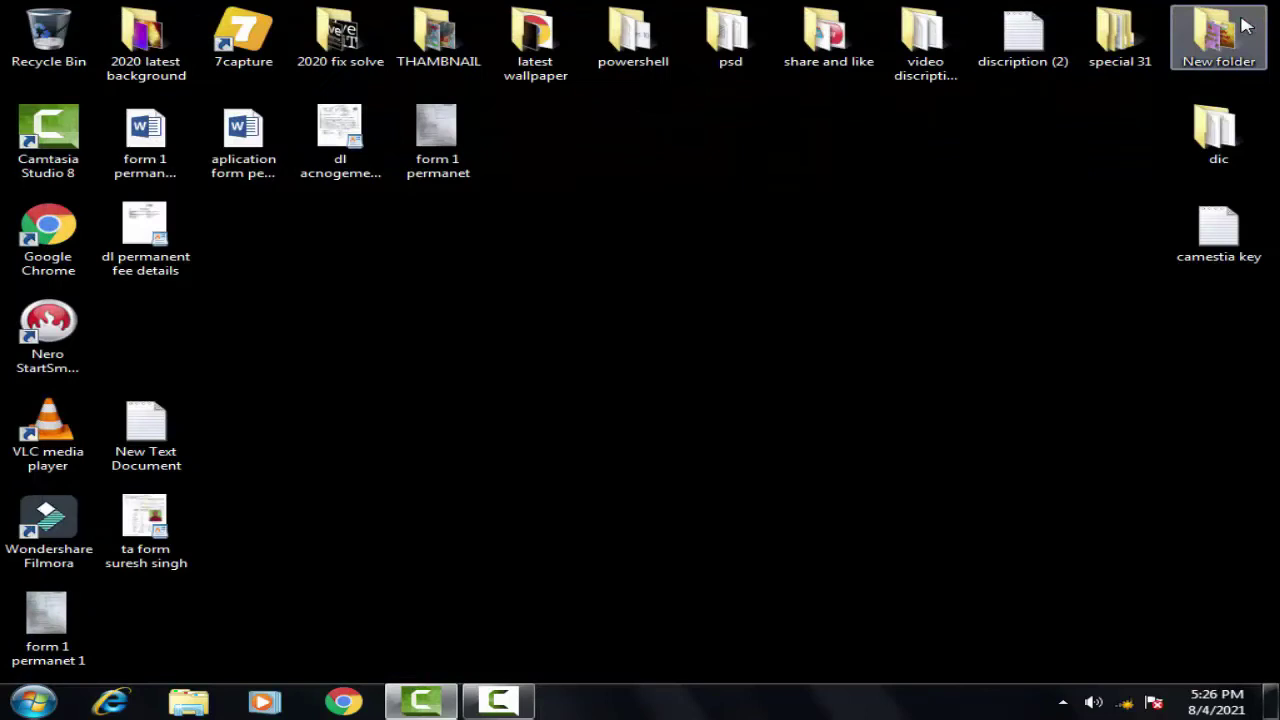